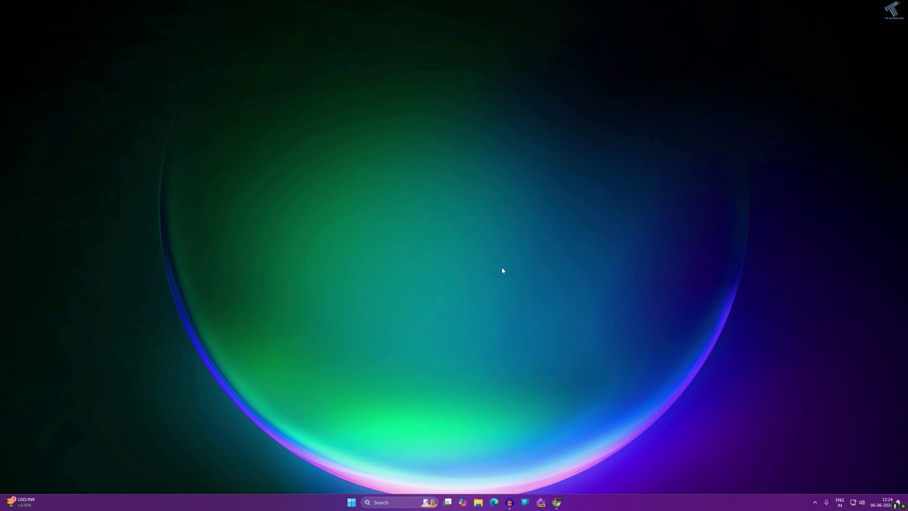
Step: Check the controller option for opening Game Bar in the Gaming settings, and close Settings
{"action": "right_click", "coordinate": [351, 504]}
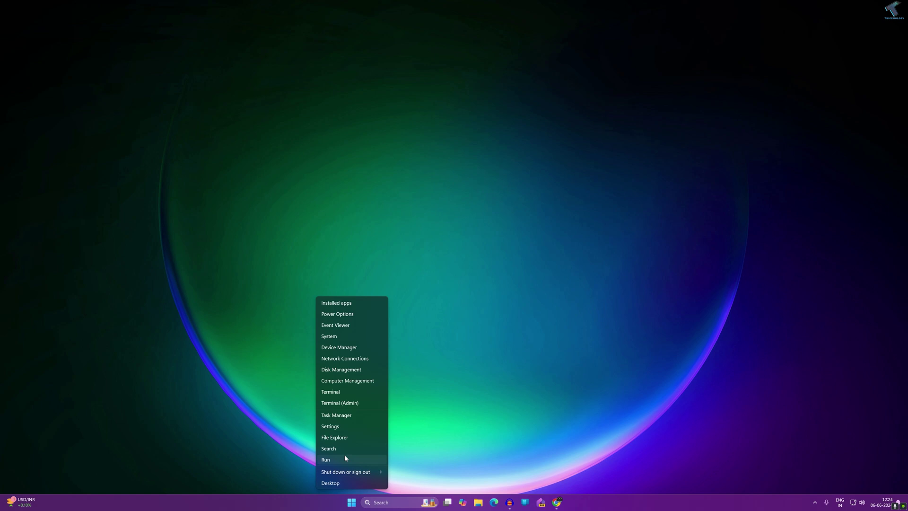
{"action": "left_click", "coordinate": [333, 428]}
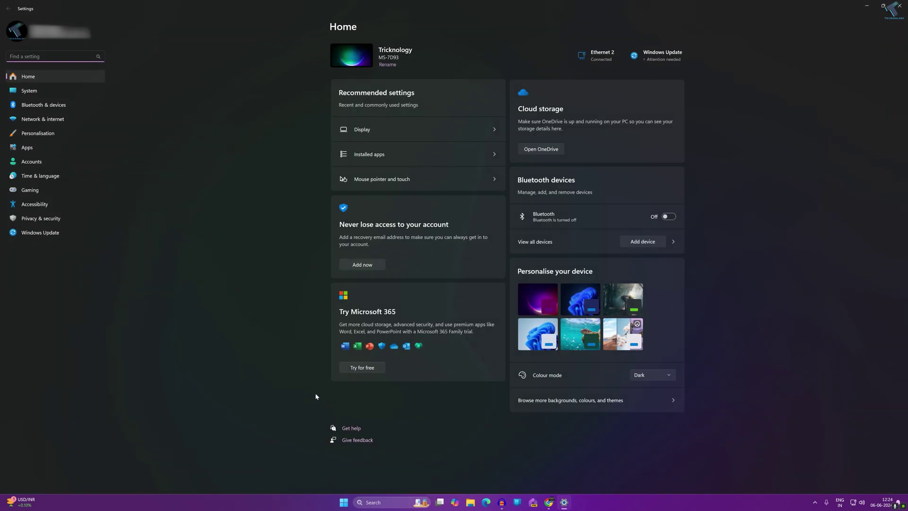
{"action": "left_click", "coordinate": [37, 192]}
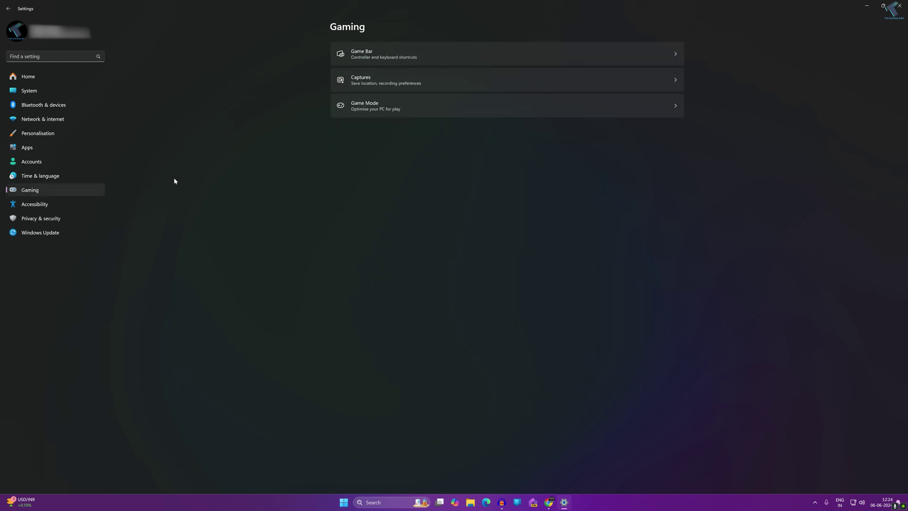
{"action": "left_click", "coordinate": [375, 58]}
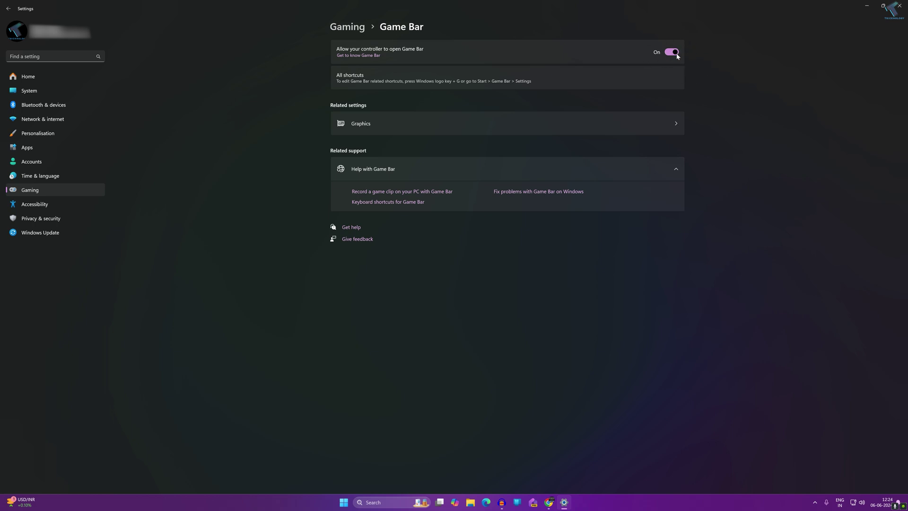
{"action": "left_click", "coordinate": [362, 27]}
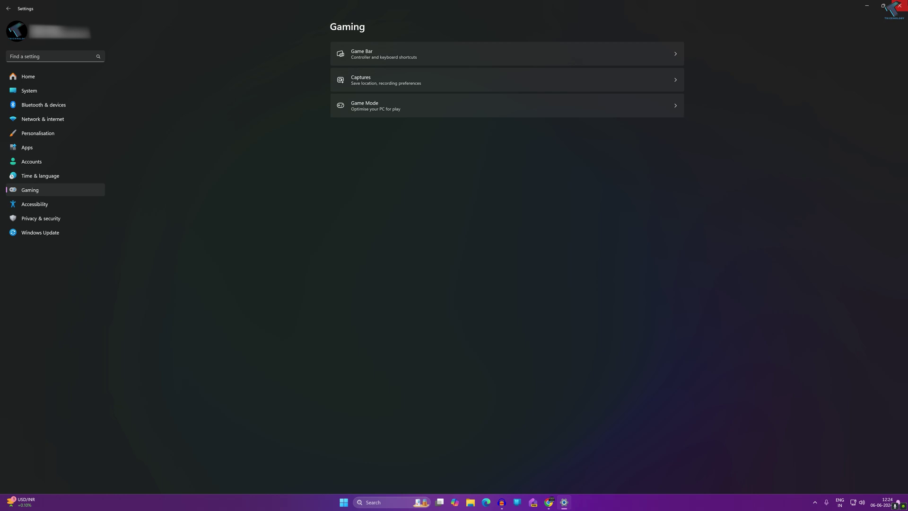
{"action": "left_click", "coordinate": [898, 5]}
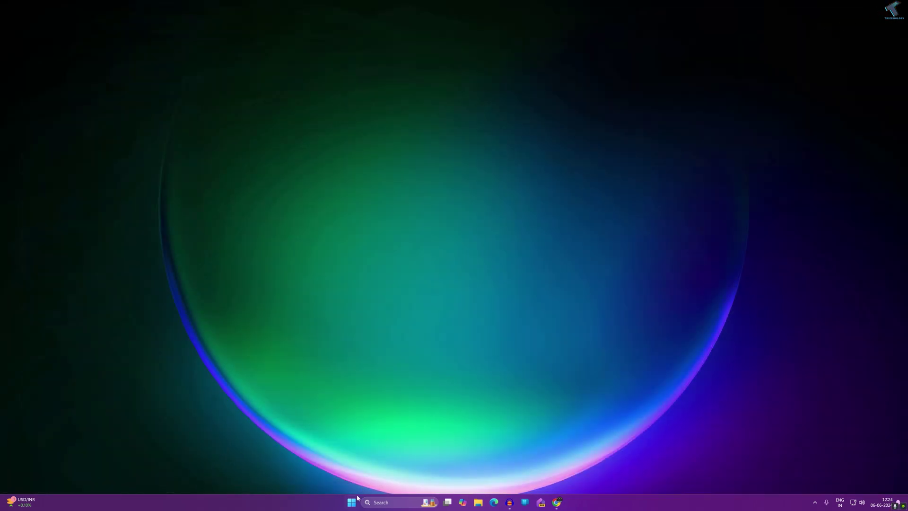
Step: Open the Local Group Policy Editor with gpedit.msc, then enlarge its window, widen the policy tree and centre it
{"action": "left_click", "coordinate": [357, 505]}
{"action": "type", "text": "g"}
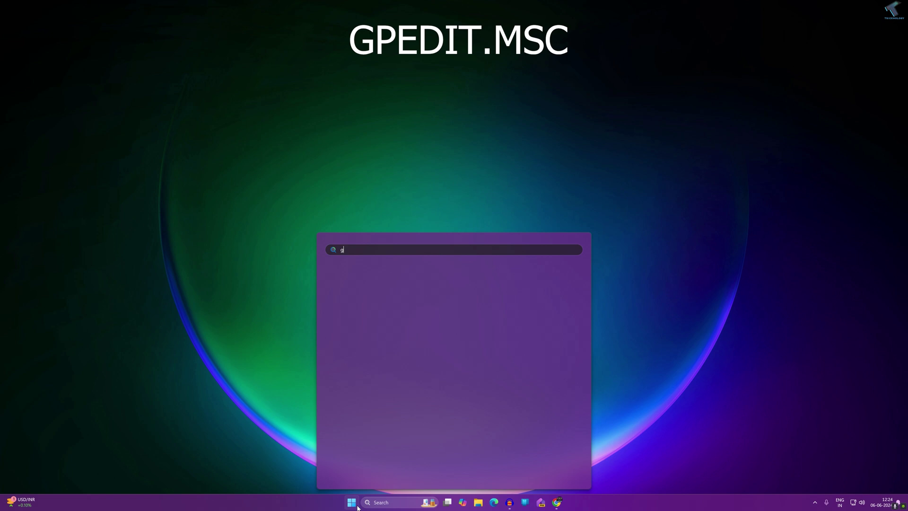
{"action": "type", "text": "pedit.msc"}
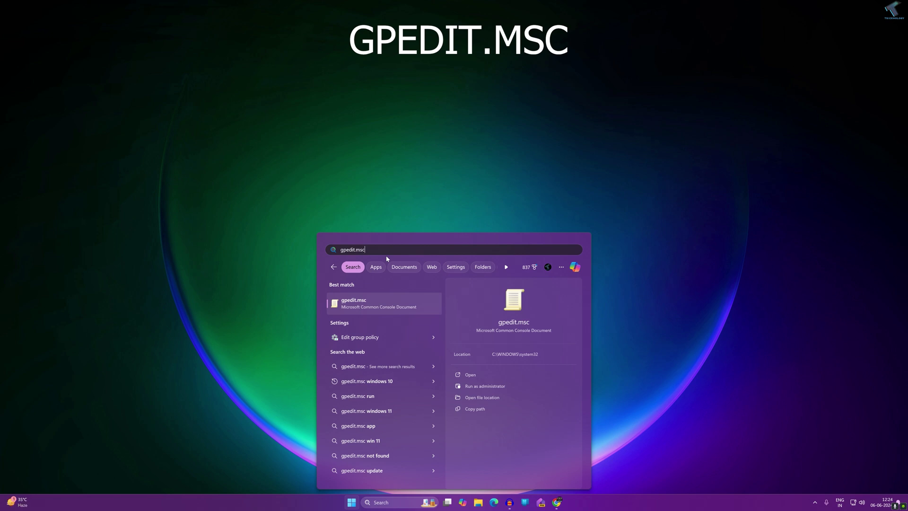
{"action": "key", "text": "Return"}
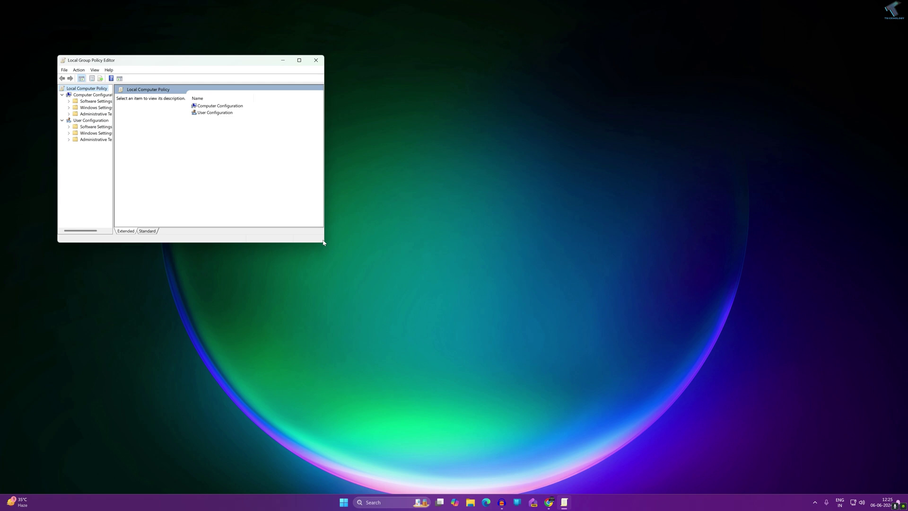
{"action": "left_click_drag", "start_coordinate": [323, 242], "coordinate": [641, 338]}
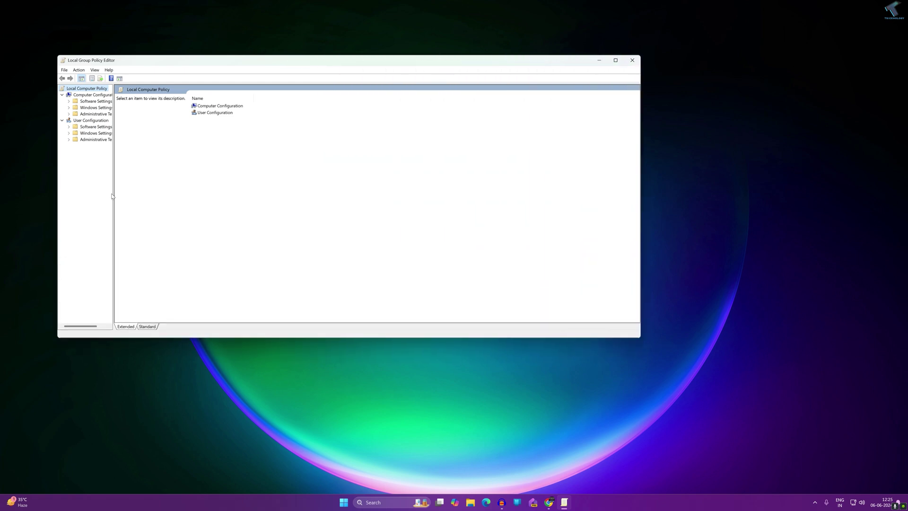
{"action": "left_click_drag", "start_coordinate": [113, 194], "coordinate": [307, 205]}
{"action": "left_click_drag", "start_coordinate": [350, 65], "coordinate": [531, 106]}
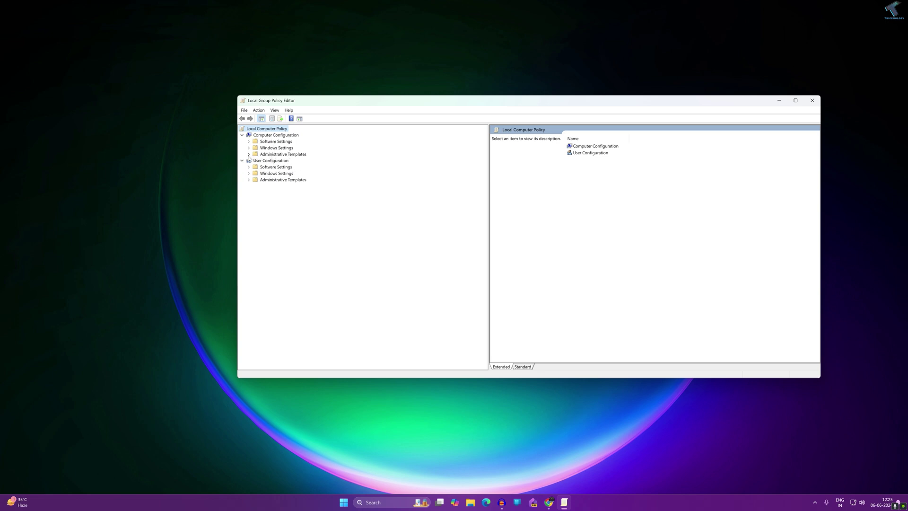
Step: Open the Windows Game Recording and Broadcasting policies in Windows Components, under the Computer Configuration's Administrative Templates
{"action": "left_click", "coordinate": [248, 155]}
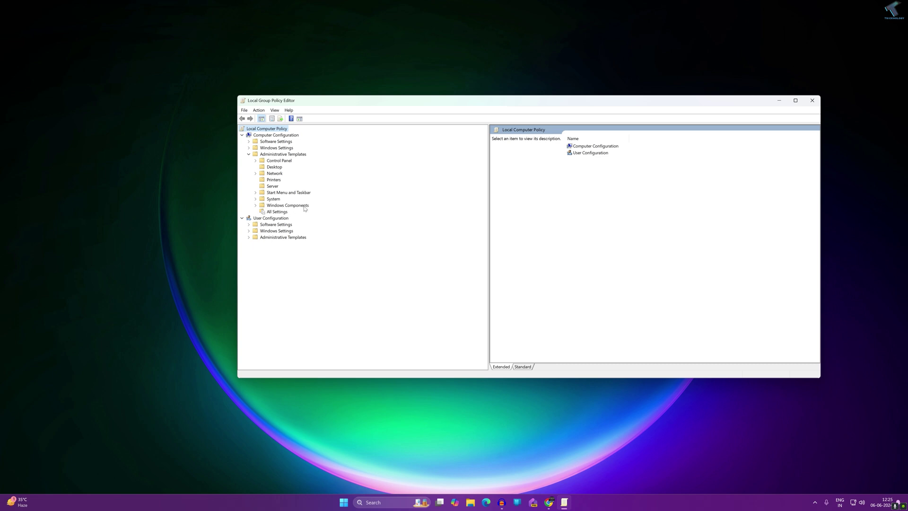
{"action": "left_click", "coordinate": [255, 207]}
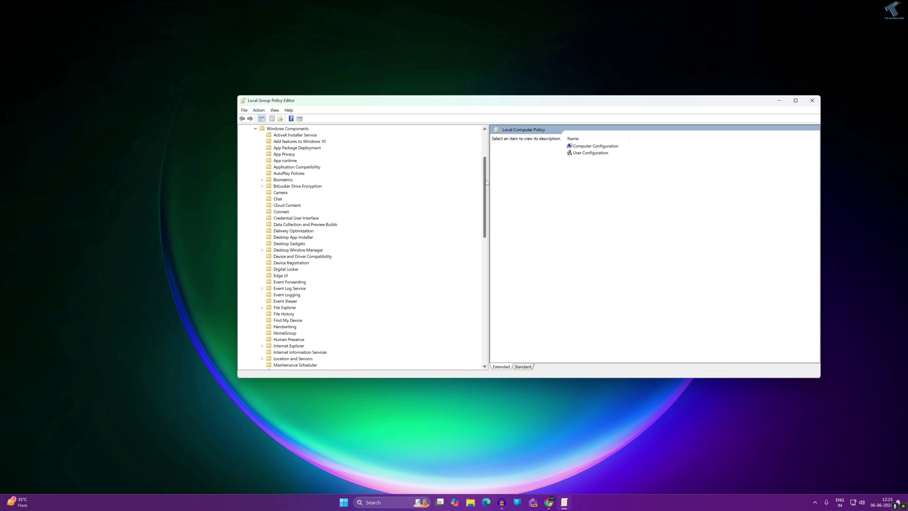
{"action": "left_click_drag", "start_coordinate": [483, 191], "coordinate": [477, 263]}
{"action": "scroll", "coordinate": [475, 286], "scroll_direction": "down", "scroll_amount": 5}
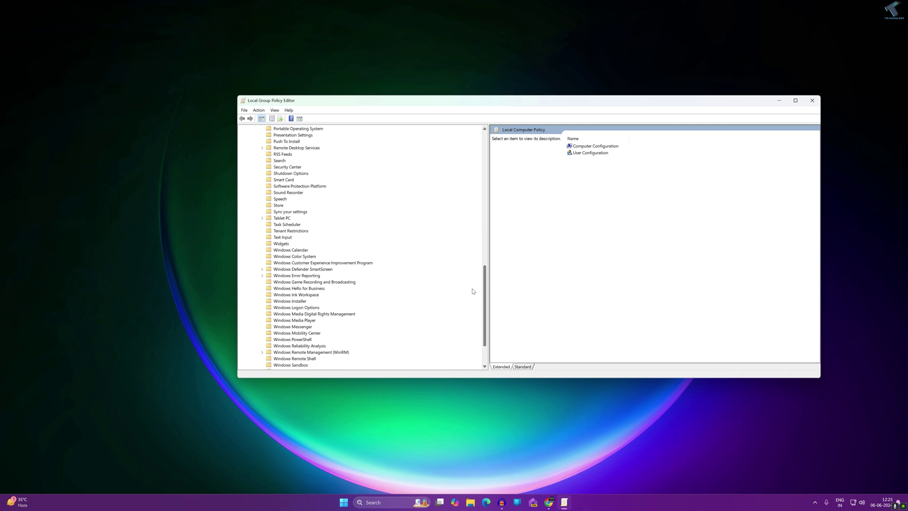
{"action": "left_click", "coordinate": [293, 276]}
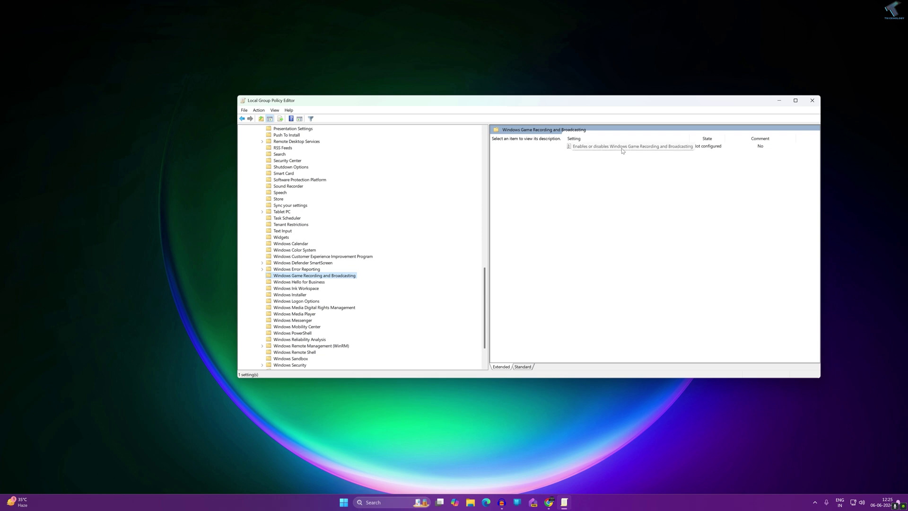
Step: Confirm the policy "Enables or disables Windows Game Recording and Broadcasting" as Not Configured, and close the policy editor
{"action": "double_click", "coordinate": [680, 149]}
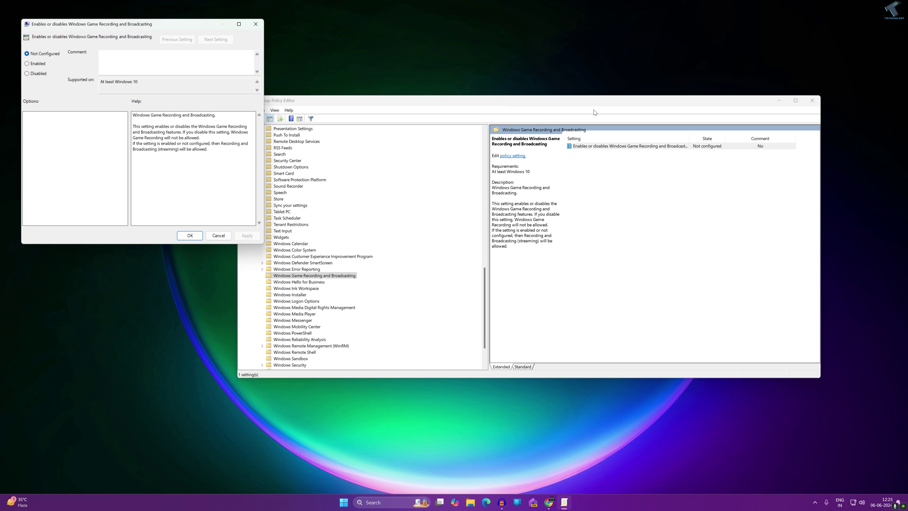
{"action": "left_click_drag", "start_coordinate": [193, 24], "coordinate": [564, 93]}
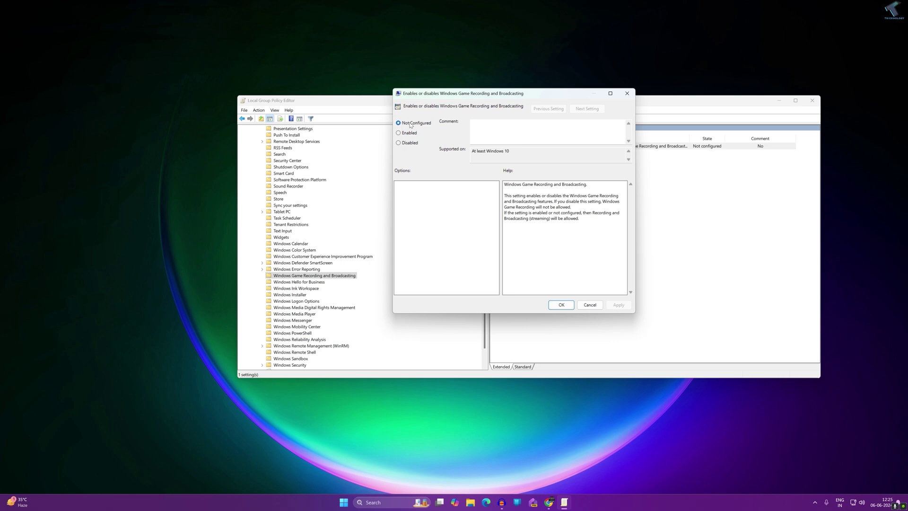
{"action": "left_click", "coordinate": [559, 307]}
{"action": "left_click", "coordinate": [812, 101]}
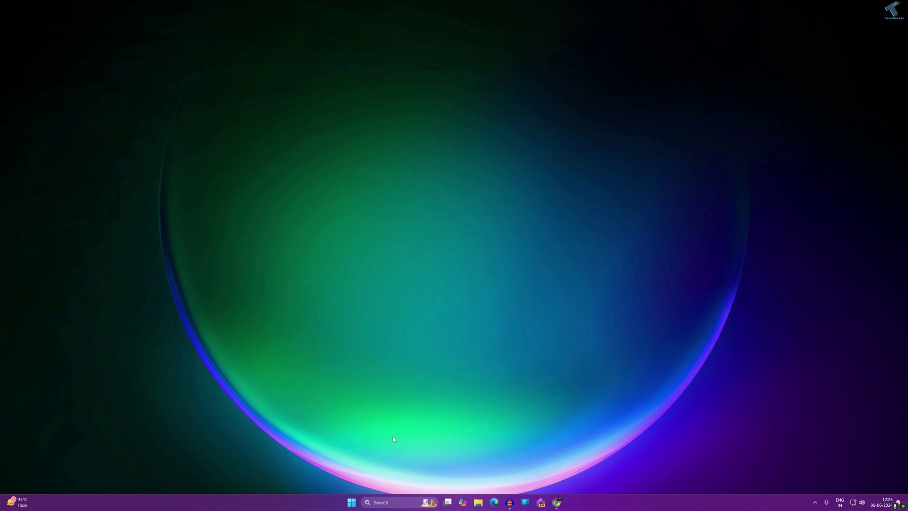
Step: Open the installed apps list in Settings and search it for "xbox"
{"action": "right_click", "coordinate": [352, 502]}
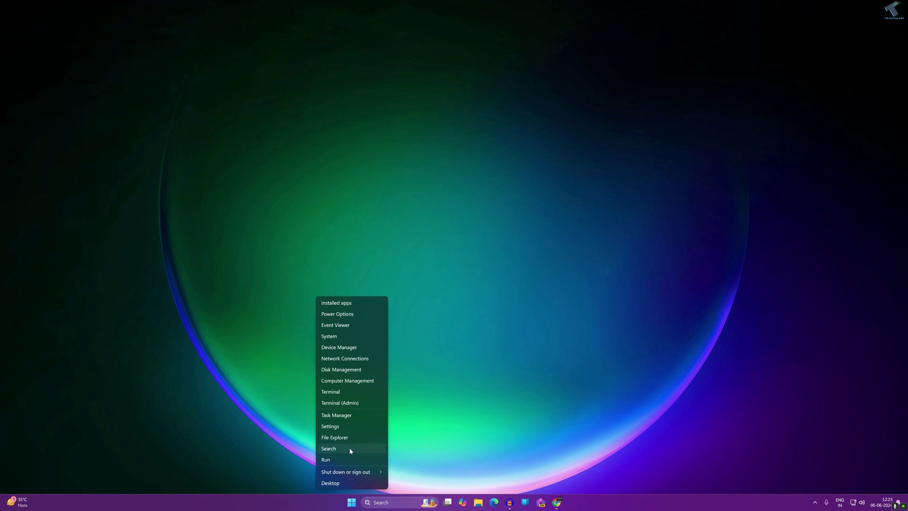
{"action": "left_click", "coordinate": [347, 428]}
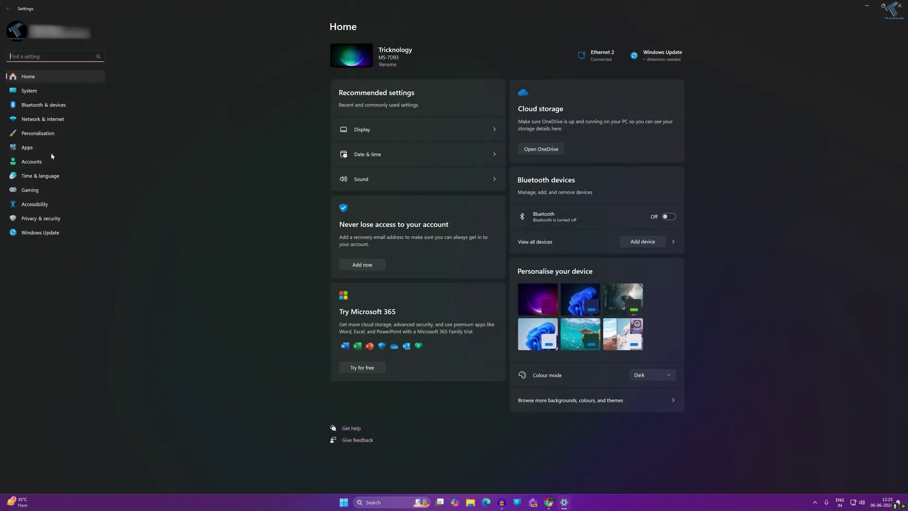
{"action": "left_click", "coordinate": [27, 147]}
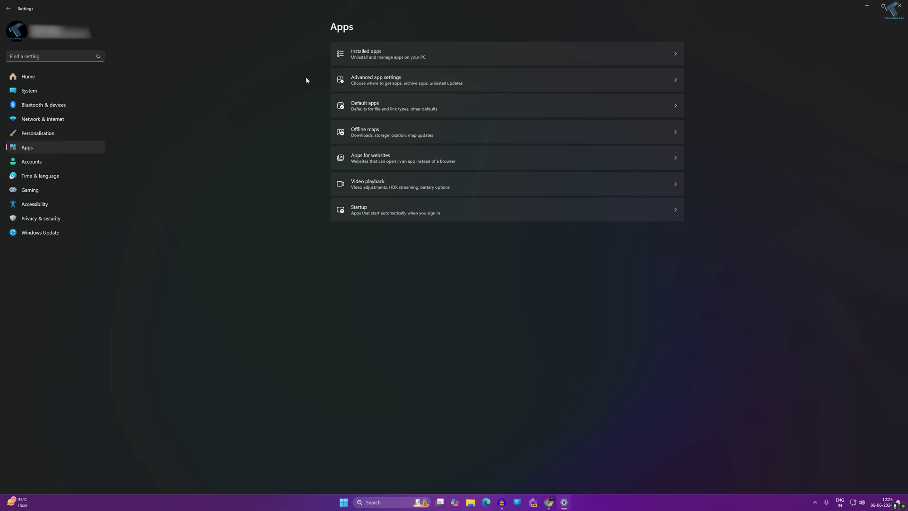
{"action": "left_click", "coordinate": [364, 60]}
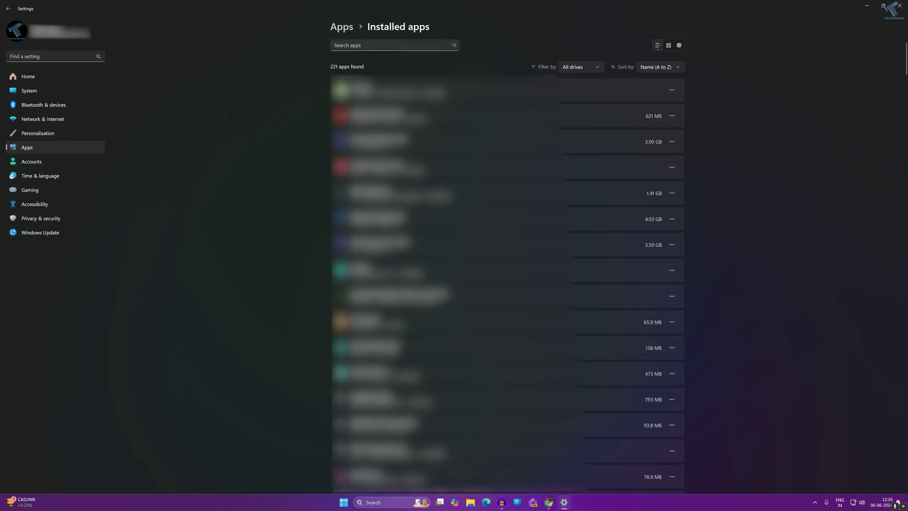
{"action": "left_click", "coordinate": [392, 45]}
{"action": "type", "text": "xbox"}
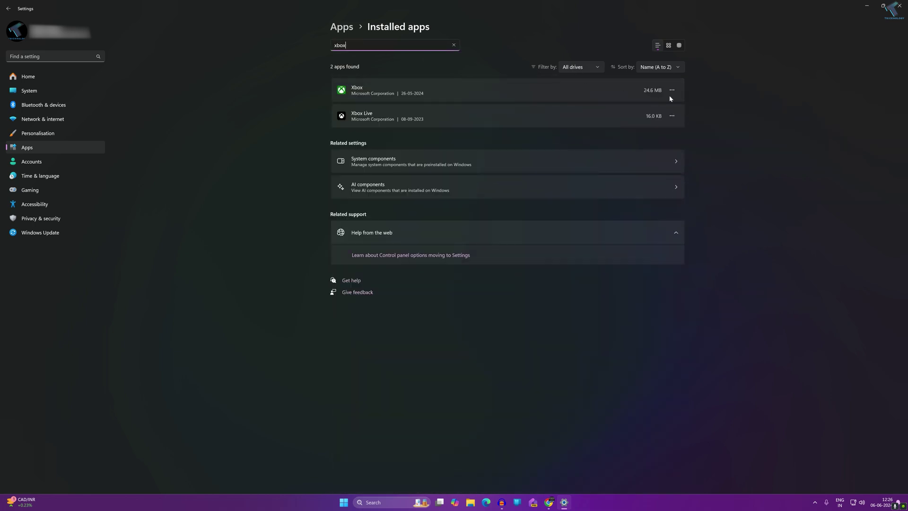
Step: Terminate the Xbox app from its advanced options and repair it
{"action": "left_click", "coordinate": [672, 90]}
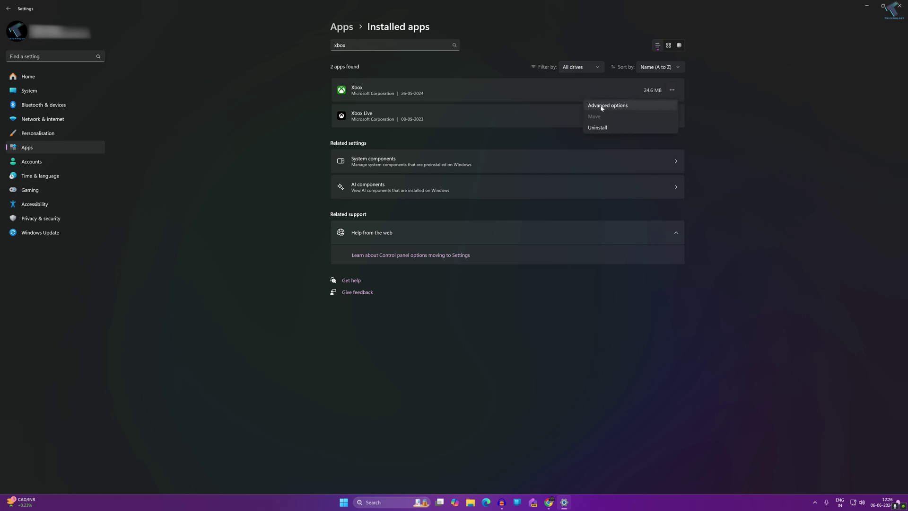
{"action": "left_click", "coordinate": [613, 106]}
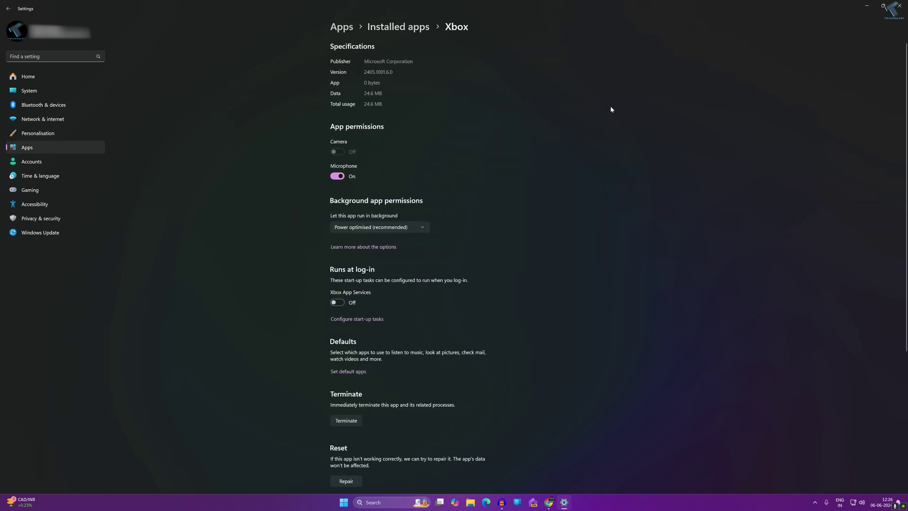
{"action": "scroll", "coordinate": [553, 158], "scroll_direction": "down", "scroll_amount": 5}
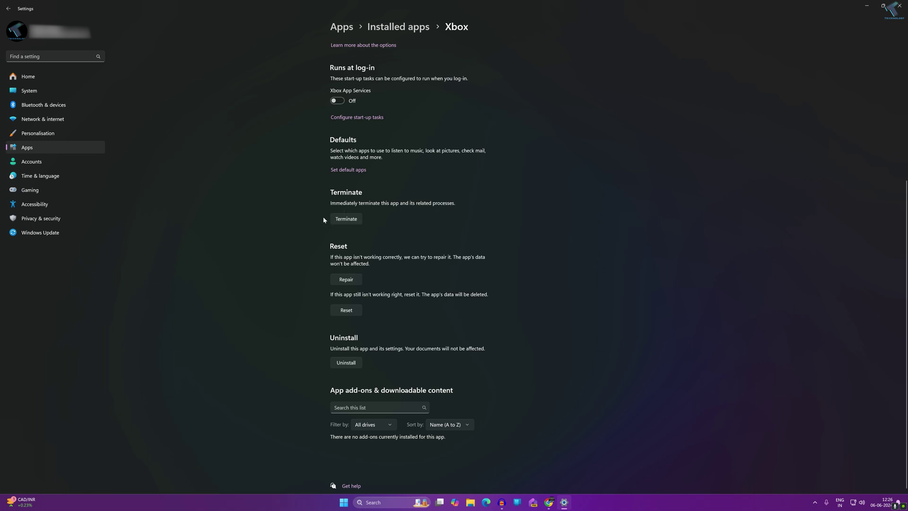
{"action": "left_click", "coordinate": [344, 220]}
{"action": "left_click", "coordinate": [353, 283]}
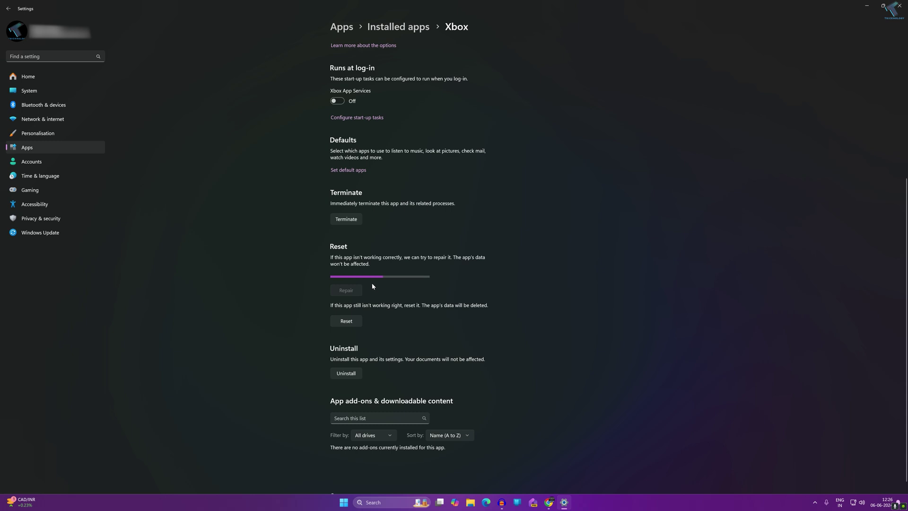
Step: Reset the Xbox app's data and uninstall the app, confirming both operations
{"action": "left_click", "coordinate": [346, 310]}
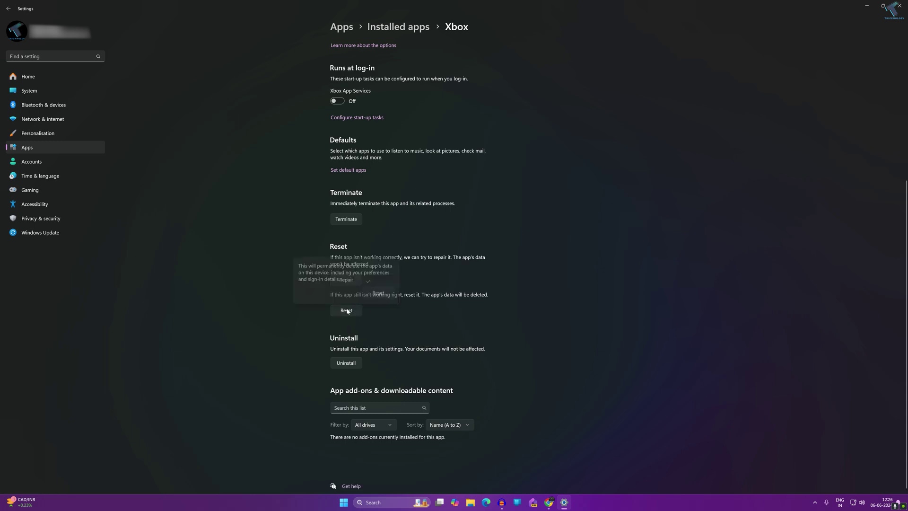
{"action": "left_click", "coordinate": [377, 291]}
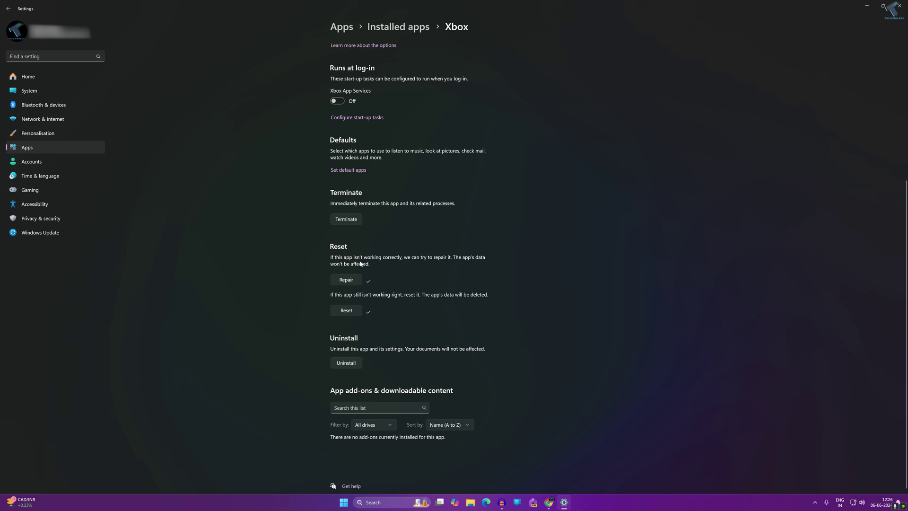
{"action": "left_click", "coordinate": [341, 364]}
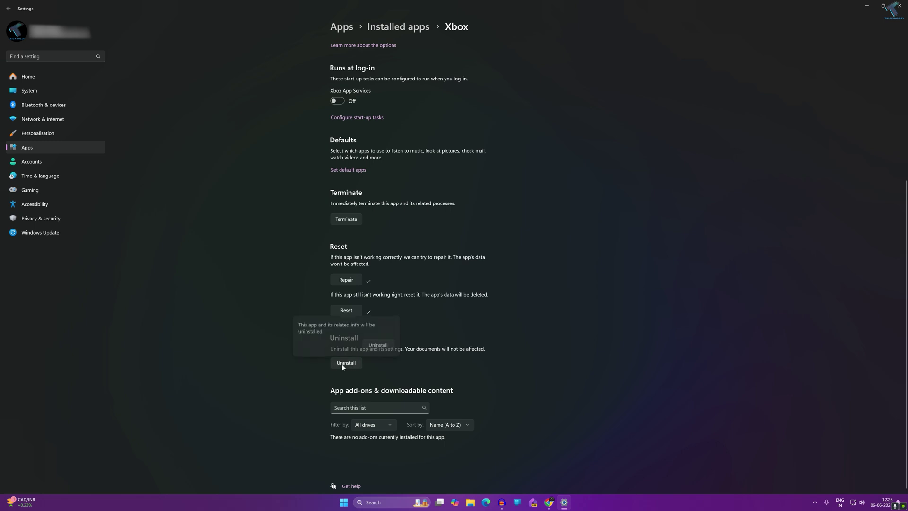
{"action": "left_click", "coordinate": [380, 347]}
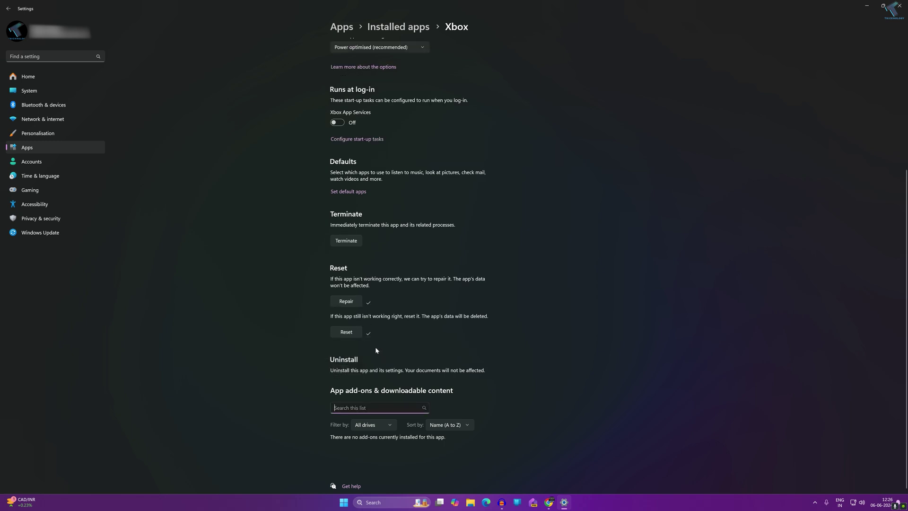
Step: Switch to Microsoft Store by searching for "store", then enlarge its window and reposition it
{"action": "left_click", "coordinate": [344, 502]}
{"action": "type", "text": "s"}
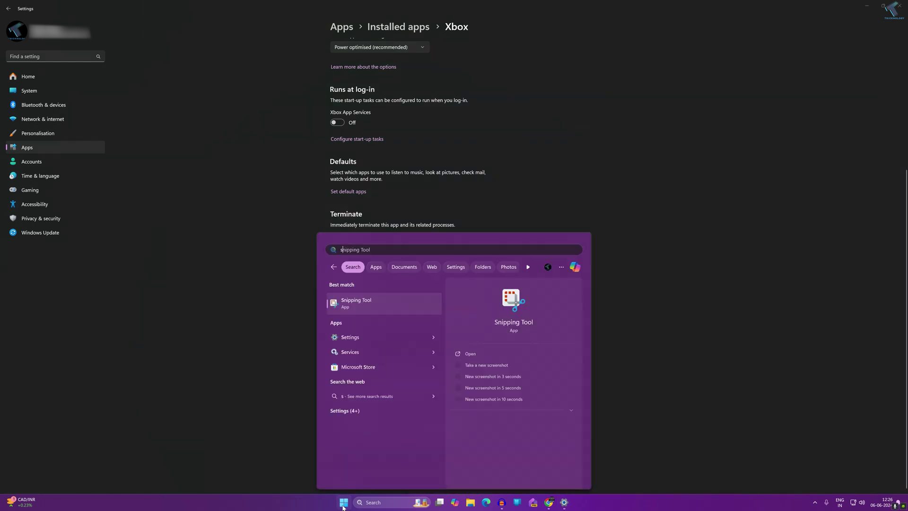
{"action": "type", "text": "tore"}
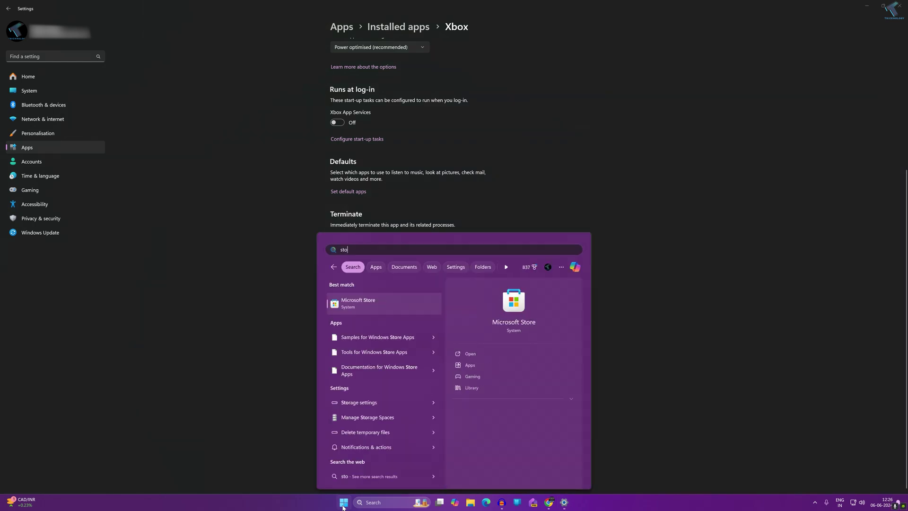
{"action": "left_click", "coordinate": [377, 318]}
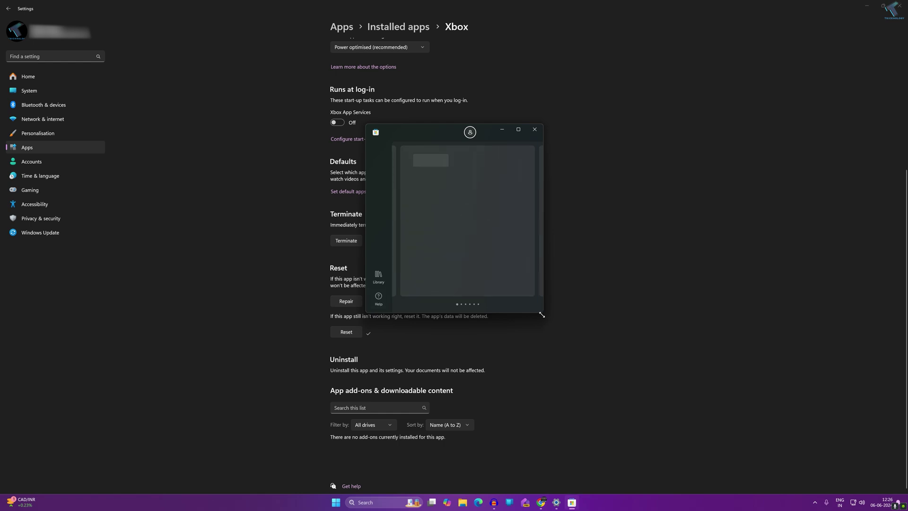
{"action": "left_click_drag", "start_coordinate": [542, 312], "coordinate": [813, 426]}
{"action": "left_click_drag", "start_coordinate": [601, 127], "coordinate": [522, 117]}
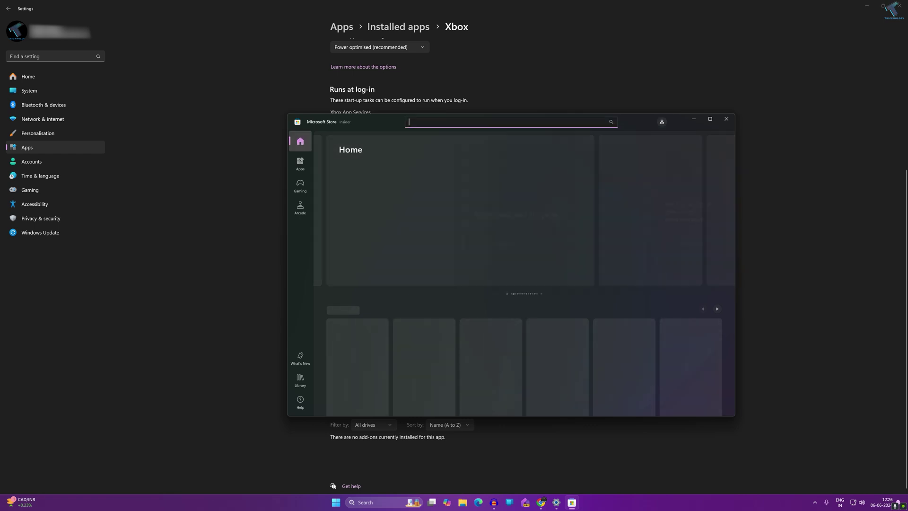
Step: Search the store for "xbox" and install the Xbox app from Microsoft Corporation
{"action": "left_click", "coordinate": [493, 122]}
{"action": "type", "text": "xbox"}
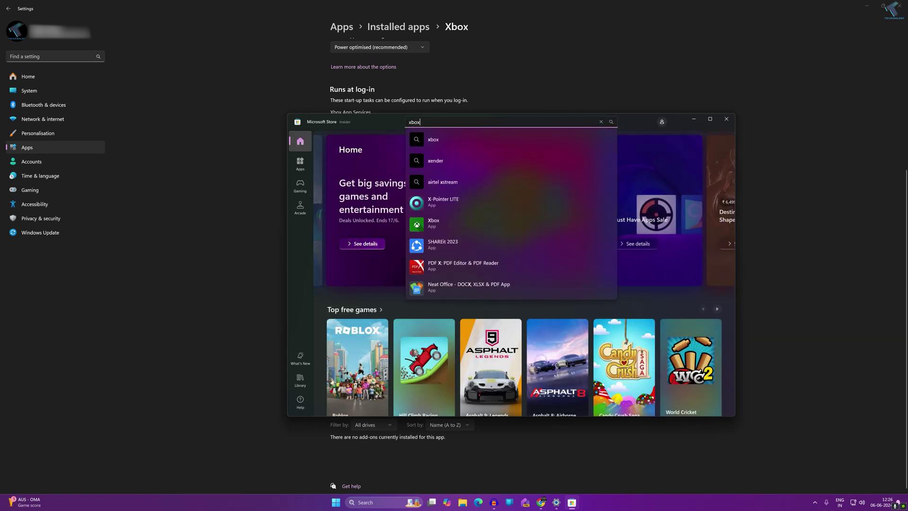
{"action": "left_click", "coordinate": [456, 220]}
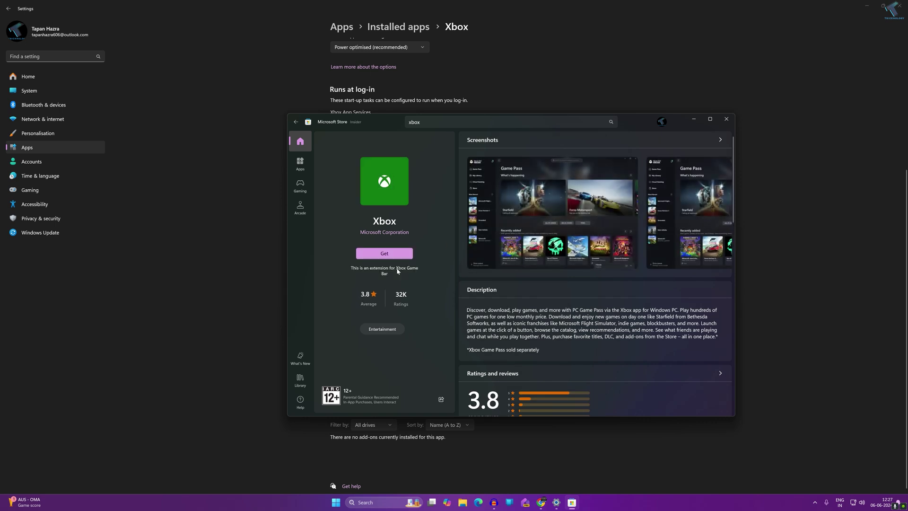
{"action": "left_click", "coordinate": [392, 256]}
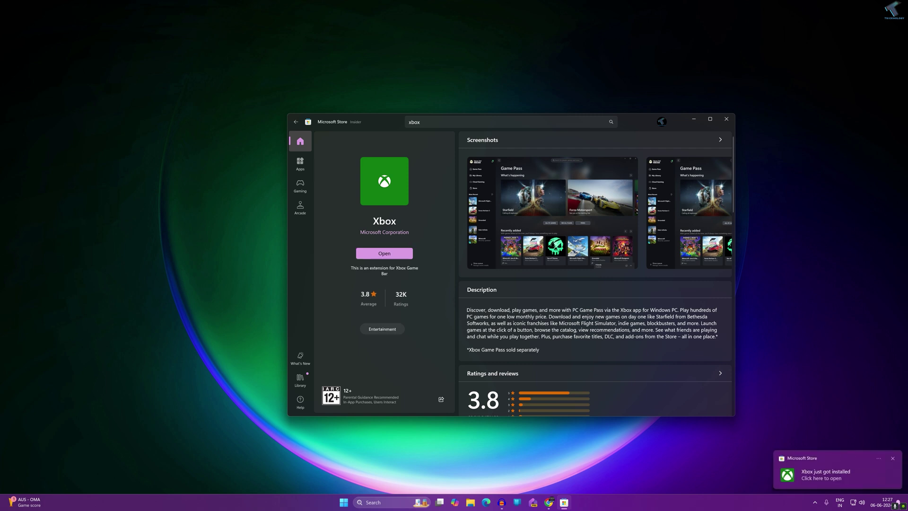
Step: Launch the reinstalled Xbox app from its store page and bring the store window back to the front
{"action": "left_click", "coordinate": [382, 258]}
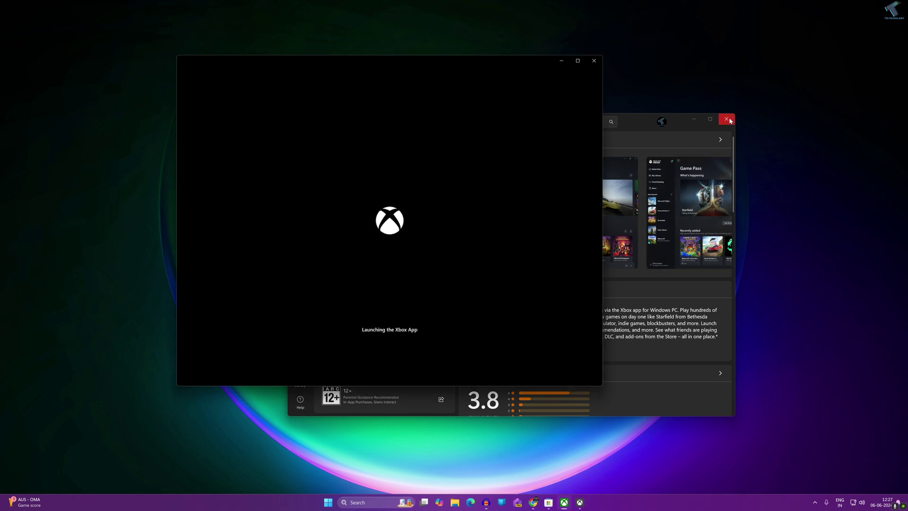
{"action": "left_click", "coordinate": [642, 119]}
{"action": "left_click_drag", "start_coordinate": [642, 119], "coordinate": [639, 119]}
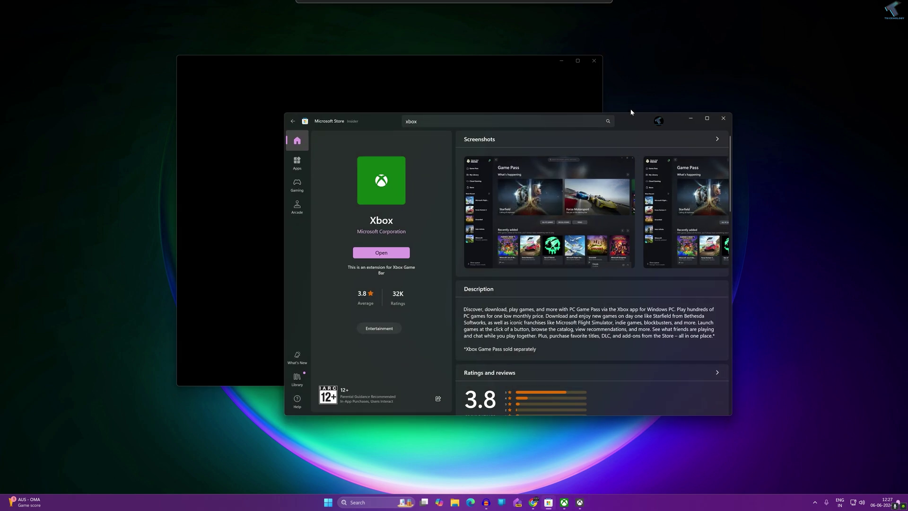